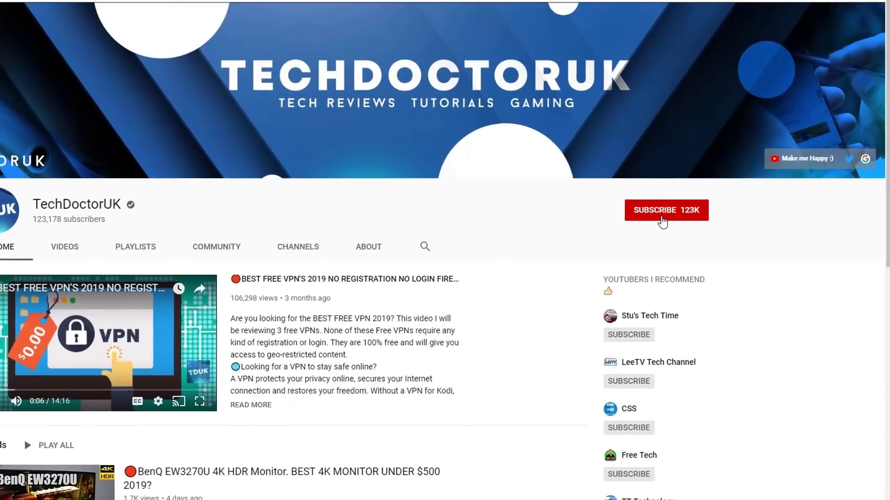
Subscribe to the TechDoctorUK channel and set its bell to All notifications
{"action": "left_click", "coordinate": [677, 204]}
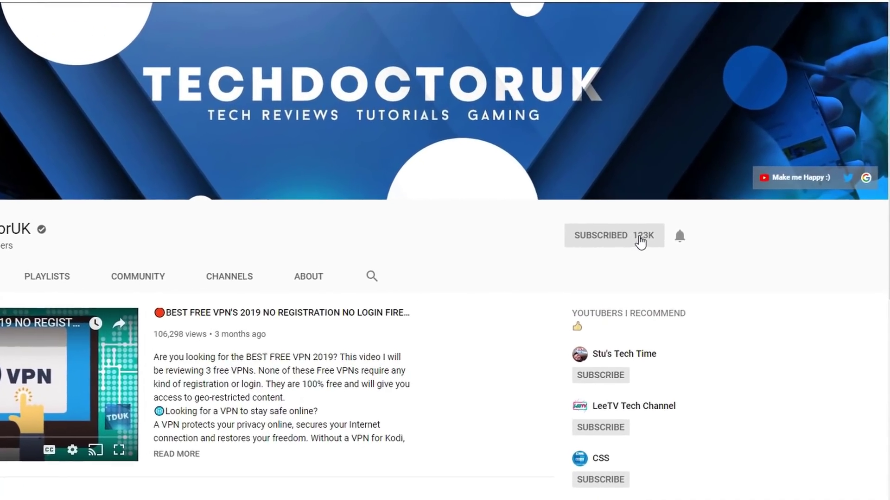
{"action": "left_click", "coordinate": [670, 251]}
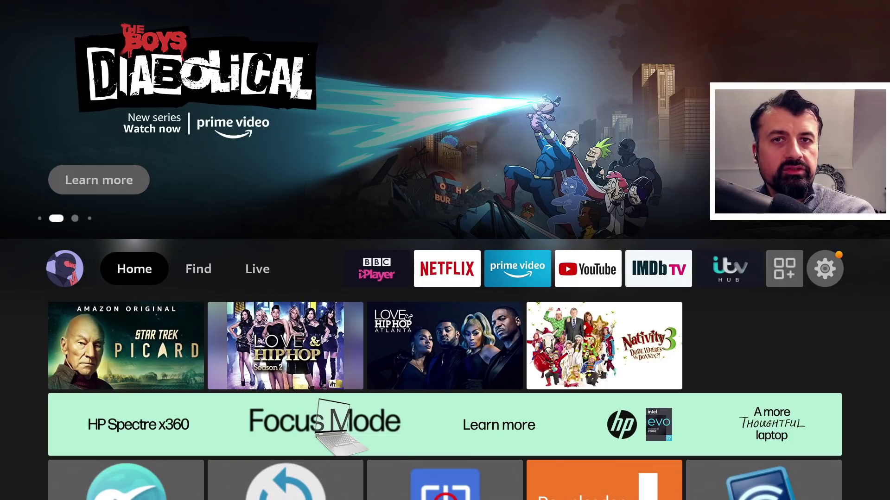
Switch on Apps from Unknown Sources under My Fire TV > Developer Options, then launch Downloader
{"action": "key", "text": "Right"}
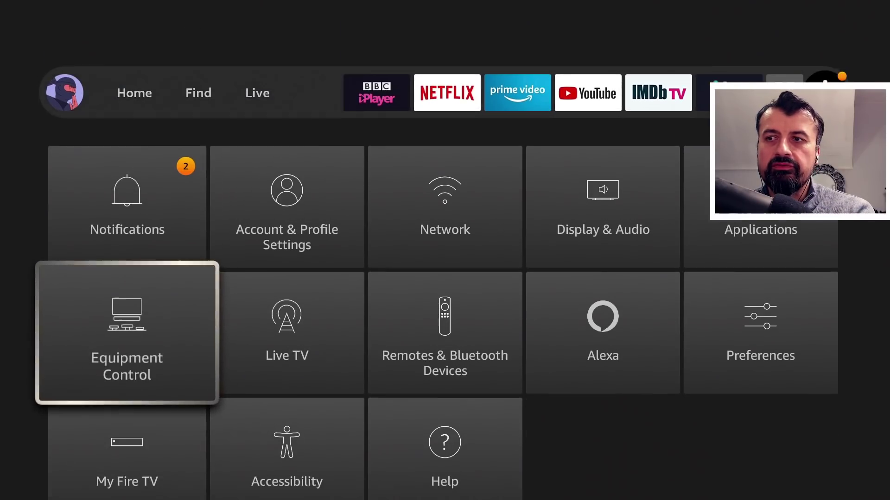
{"action": "key", "text": "Down"}
{"action": "key", "text": "Return"}
{"action": "key", "text": "Down"}
{"action": "key", "text": "Return"}
{"action": "key", "text": "Down"}
{"action": "key", "text": "Return"}
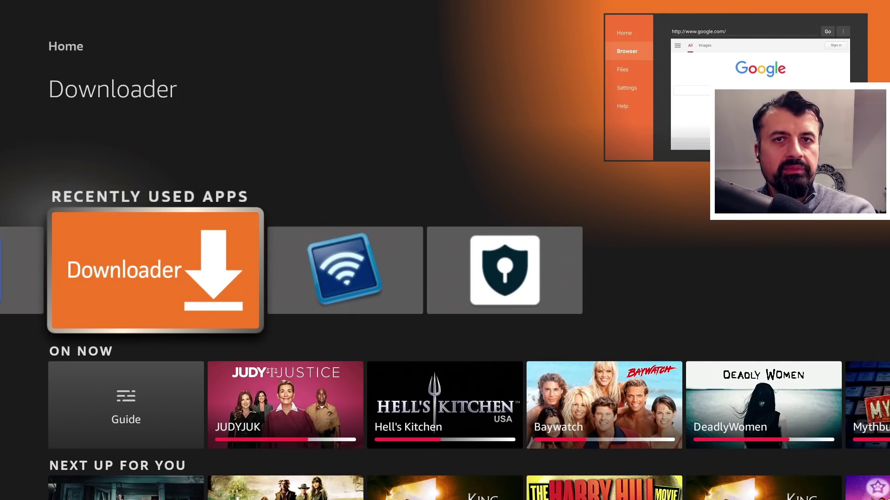
{"action": "key", "text": "Return"}
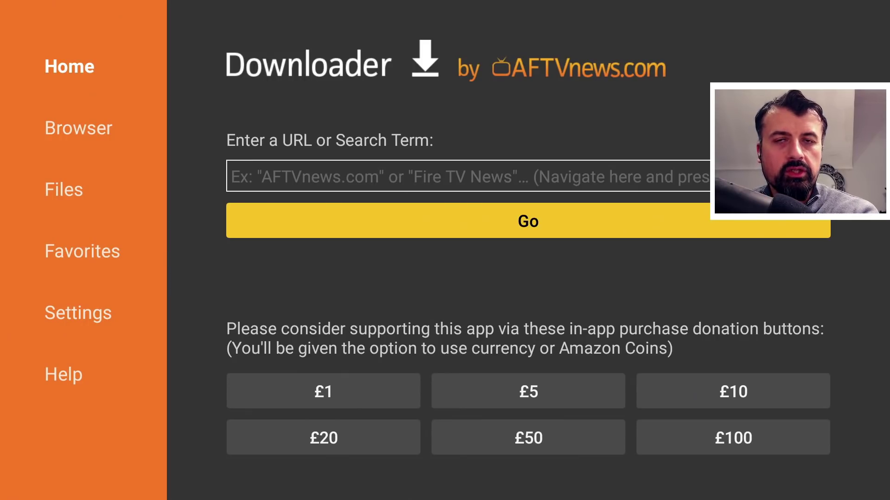
Enter the code 53402 into Downloader's URL field with the on-screen keyboard
{"action": "key", "text": "Down"}
{"action": "key", "text": "Up"}
{"action": "key", "text": "Up"}
{"action": "key", "text": "Return"}
{"action": "key", "text": "Right"}
{"action": "key", "text": "Right"}
{"action": "key", "text": "Right"}
{"action": "key", "text": "Up"}
{"action": "key", "text": "Right"}
{"action": "key", "text": "Return"}
{"action": "key", "text": "Left"}
{"action": "key", "text": "Left"}
{"action": "key", "text": "Return"}
{"action": "key", "text": "Right"}
{"action": "key", "text": "Return"}
{"action": "key", "text": "Left"}
{"action": "key", "text": "Left"}
{"action": "key", "text": "Left"}
{"action": "key", "text": "Left"}
{"action": "key", "text": "Return"}
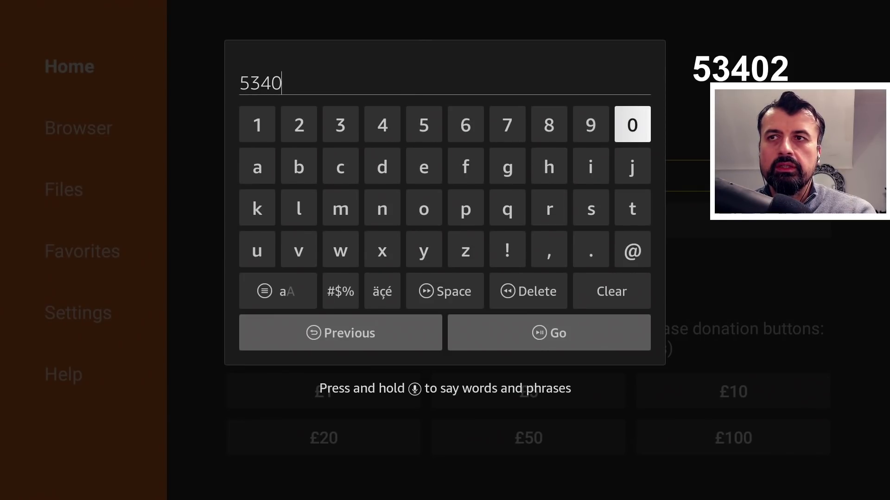
{"action": "key", "text": "Right"}
{"action": "key", "text": "Right"}
{"action": "key", "text": "Return"}
Submit code 53402 to load techdoctoruk.com and open the site's menu
{"action": "key", "text": "Down"}
{"action": "key", "text": "Down"}
{"action": "key", "text": "Down"}
{"action": "key", "text": "Down"}
{"action": "key", "text": "Down"}
{"action": "key", "text": "Right"}
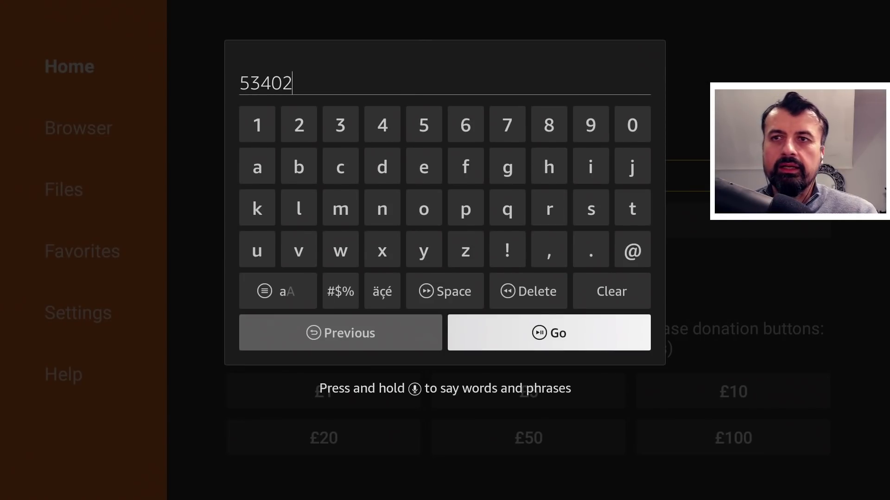
{"action": "key", "text": "Return"}
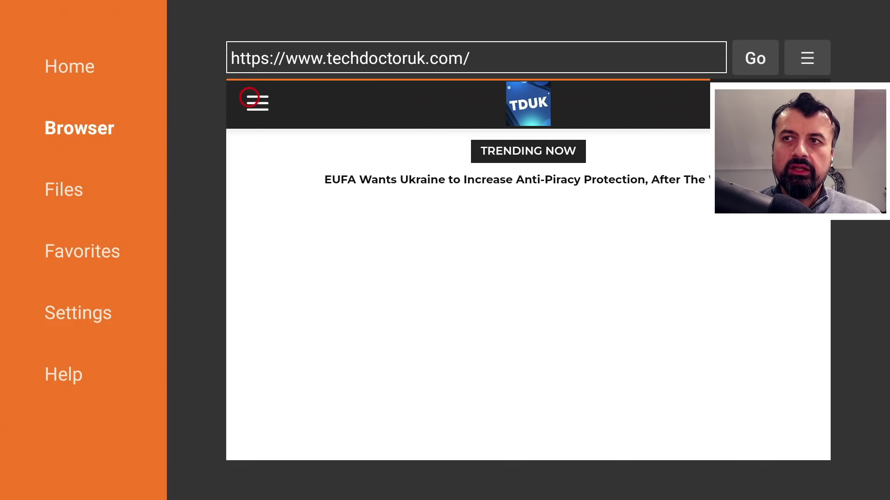
{"action": "left_click", "coordinate": [250, 98]}
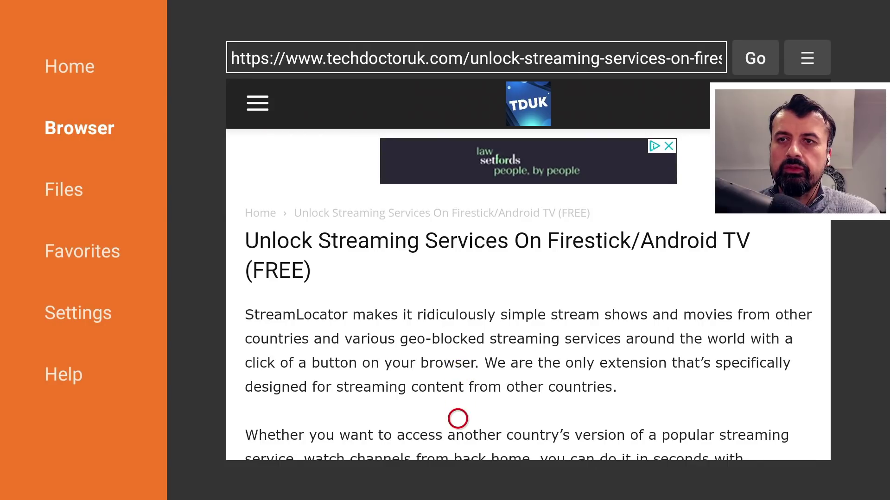
Scroll the StreamLocator article to Software Needed and open the Kiwi Browser (March 2022) link
{"action": "scroll", "coordinate": [457, 441], "scroll_direction": "down", "scroll_amount": 15}
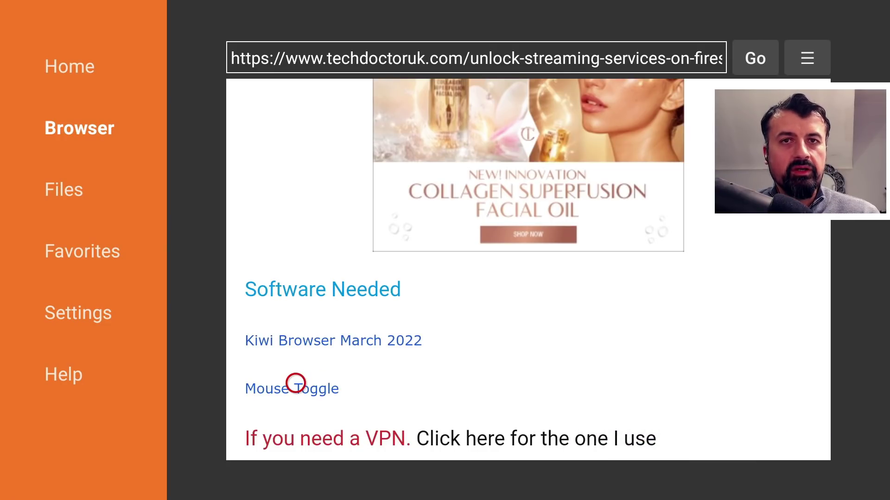
{"action": "left_click", "coordinate": [296, 339]}
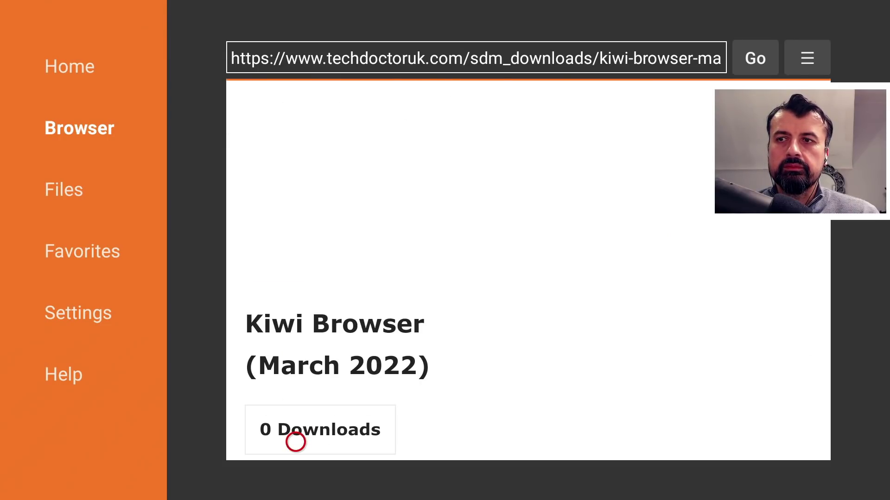
Download and install Kiwi Browser (March 2022), then launch it
{"action": "scroll", "coordinate": [295, 443], "scroll_direction": "down", "scroll_amount": 2}
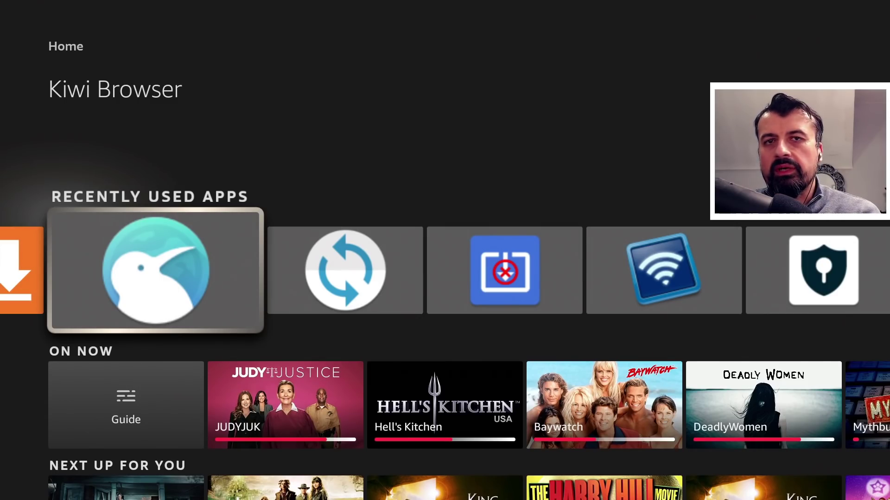
{"action": "key", "text": "Return"}
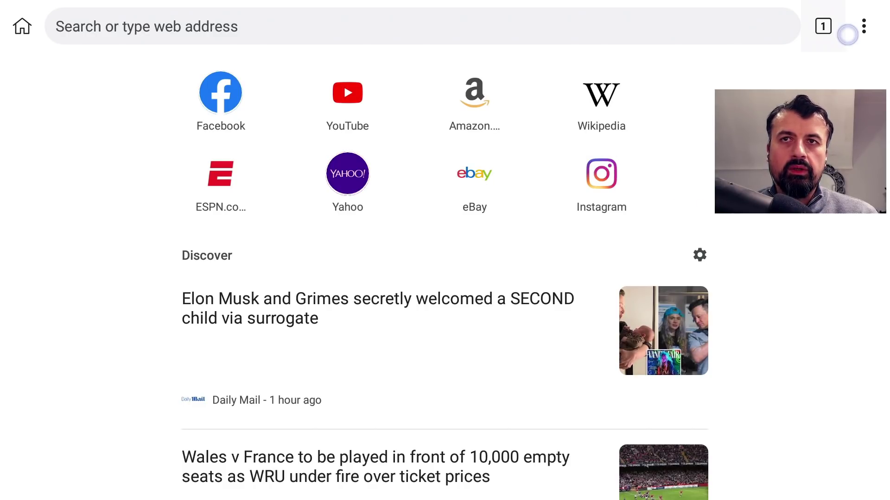
Choose Extensions from Kiwi Browser's three-dot menu to reach kiwi://extensions
{"action": "left_click", "coordinate": [860, 34]}
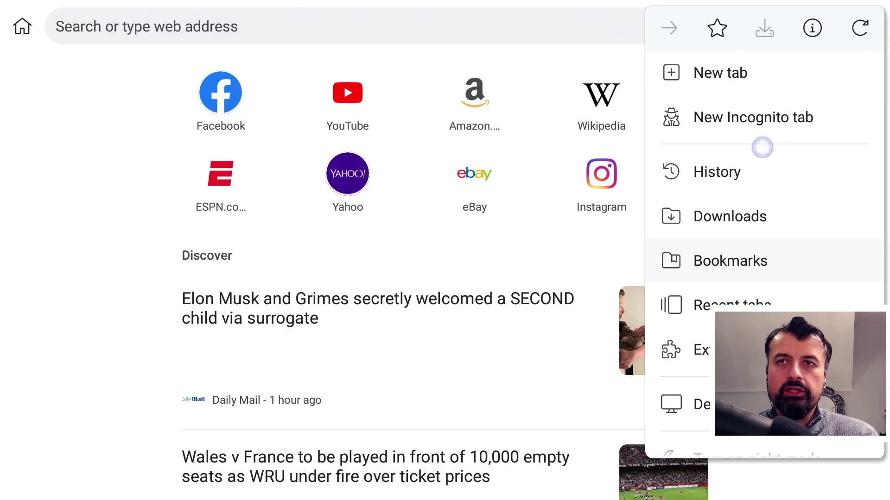
{"action": "scroll", "coordinate": [763, 157], "scroll_direction": "down", "scroll_amount": 2}
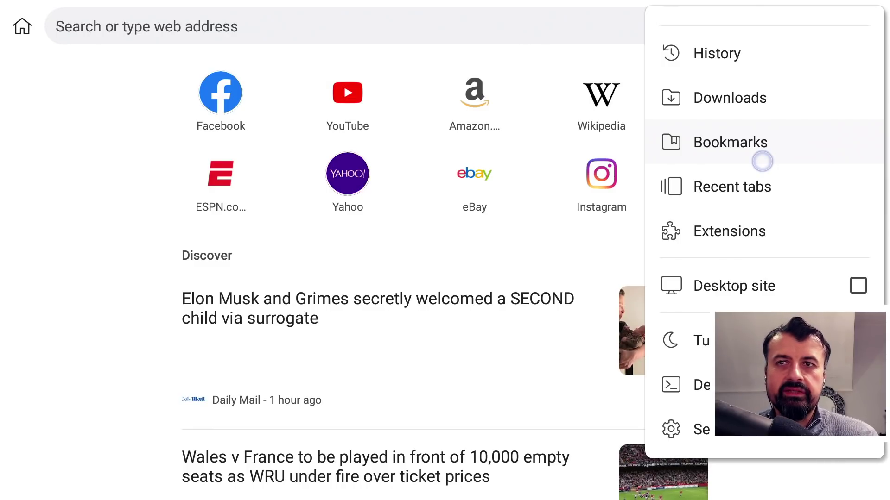
{"action": "left_click", "coordinate": [763, 219]}
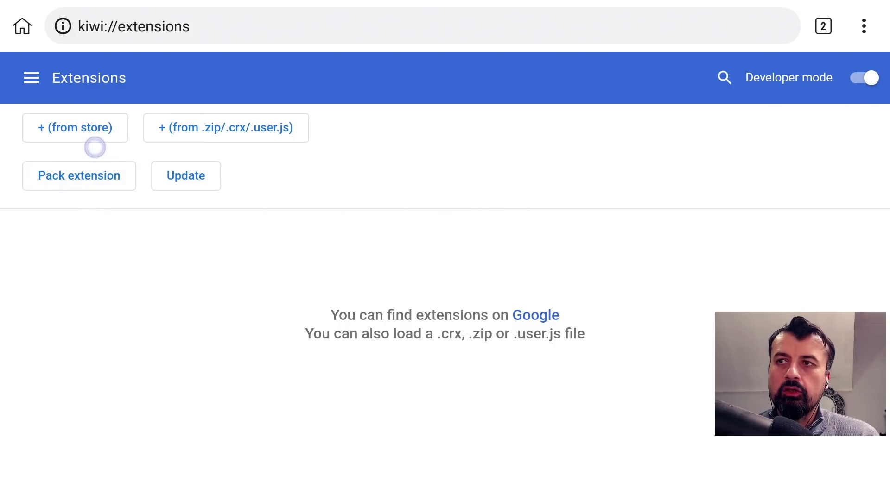
Open the Chrome Web Store from the Extensions page and accept Google's cookie consent with I agree
{"action": "left_click", "coordinate": [93, 136]}
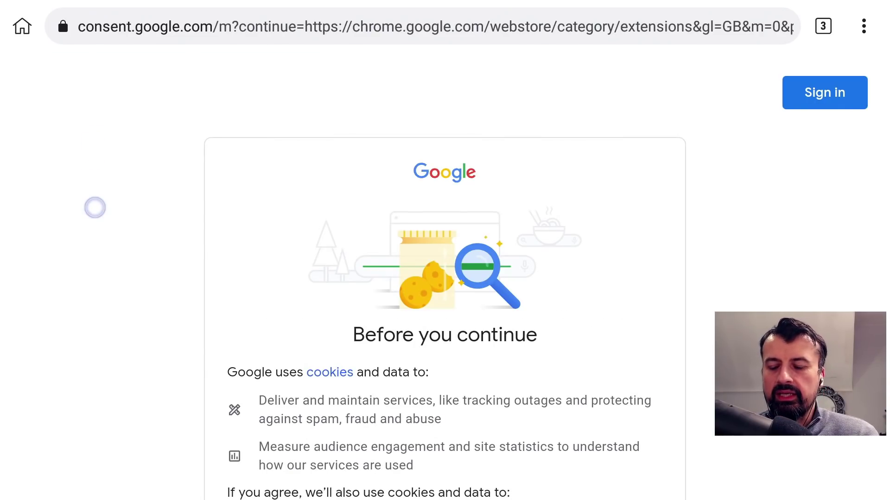
{"action": "scroll", "coordinate": [95, 208], "scroll_direction": "down", "scroll_amount": 9}
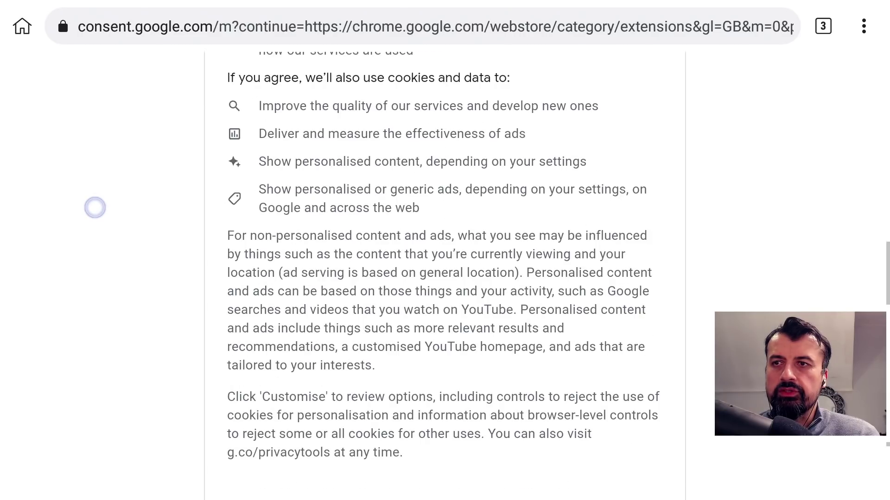
{"action": "scroll", "coordinate": [95, 208], "scroll_direction": "down", "scroll_amount": 2}
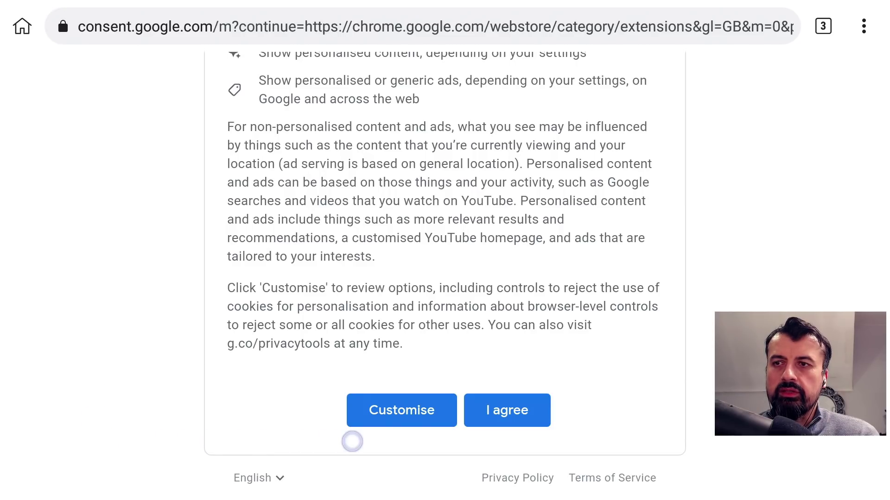
{"action": "left_click", "coordinate": [513, 428]}
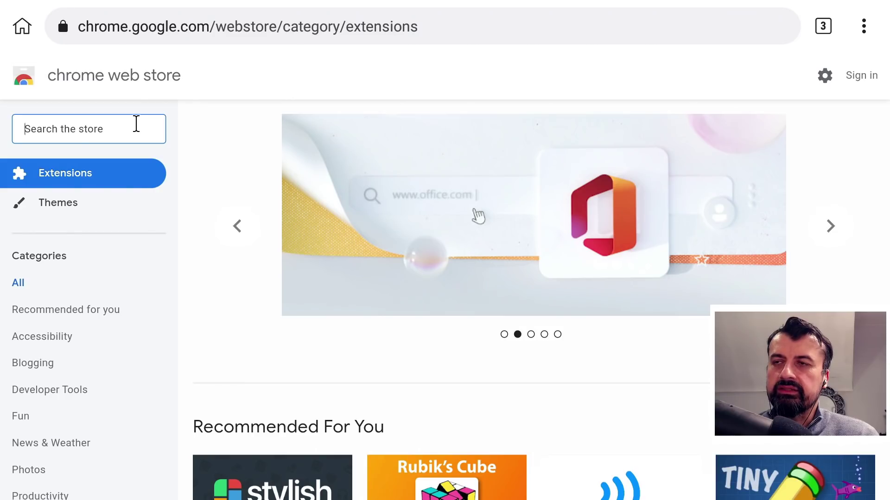
{"action": "left_click", "coordinate": [136, 125]}
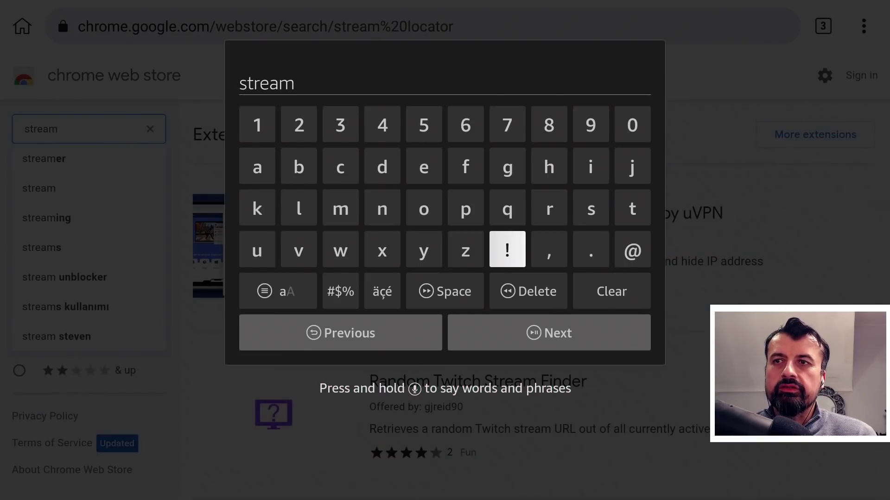
Search the store for 'streamlocator' and open the StreamLocator Geo-unblocking by The Experts result
{"action": "key", "text": "Up"}
{"action": "key", "text": "Left"}
{"action": "key", "text": "Left"}
{"action": "key", "text": "Left"}
{"action": "key", "text": "Left"}
{"action": "key", "text": "Left"}
{"action": "key", "text": "Return"}
{"action": "key", "text": "Left"}
{"action": "key", "text": "Left"}
{"action": "key", "text": "Right"}
{"action": "key", "text": "Right"}
{"action": "key", "text": "Right"}
{"action": "key", "text": "Right"}
{"action": "key", "text": "Right"}
{"action": "key", "text": "Return"}
{"action": "key", "text": "Left"}
{"action": "key", "text": "Left"}
{"action": "key", "text": "Up"}
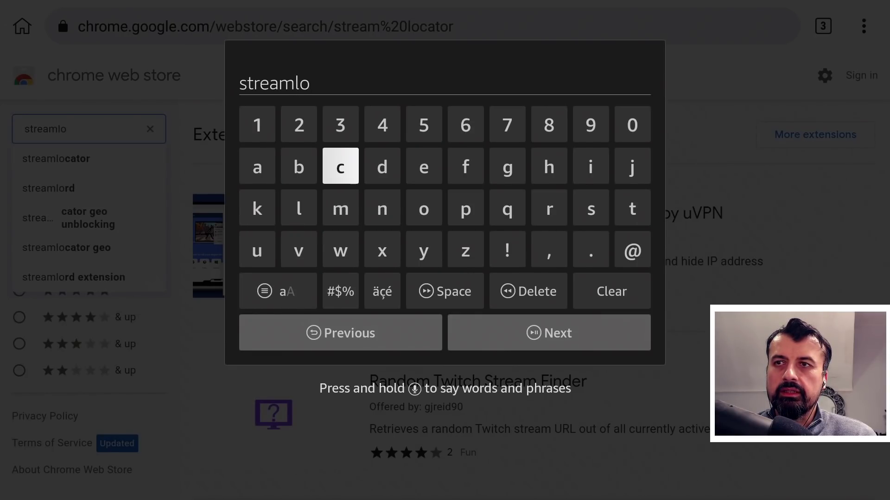
{"action": "key", "text": "Return"}
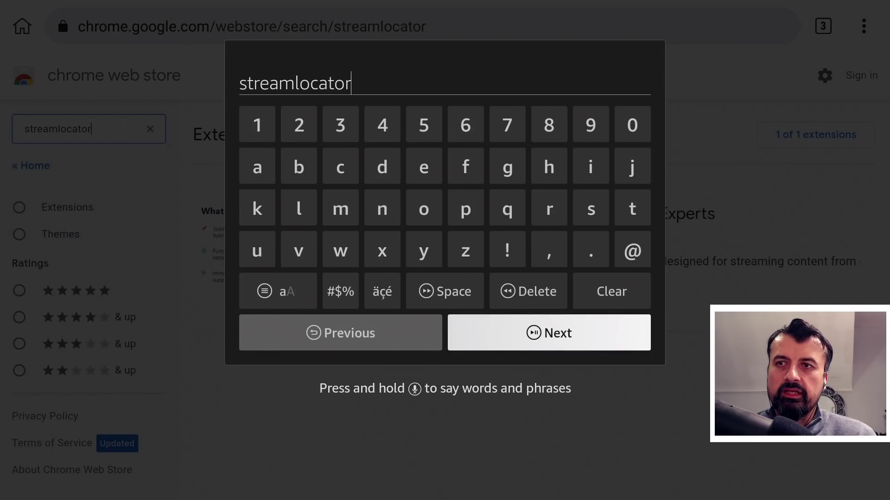
{"action": "key", "text": "Return"}
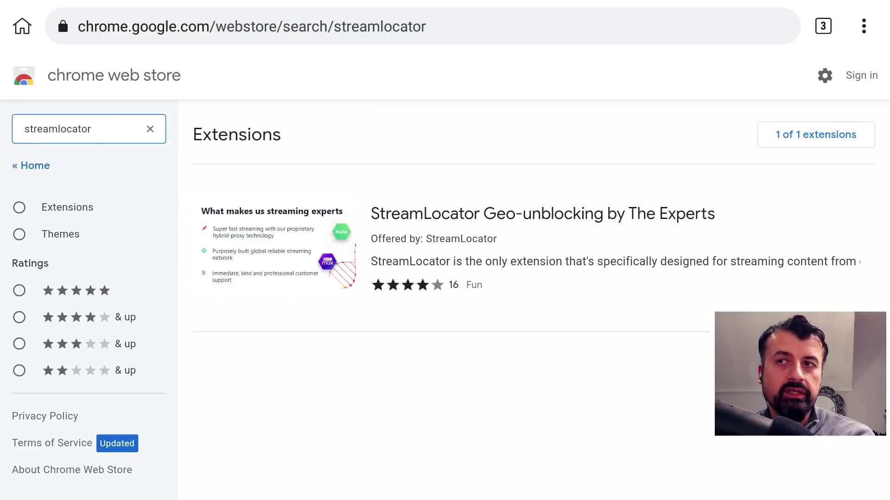
{"action": "left_click", "coordinate": [360, 209]}
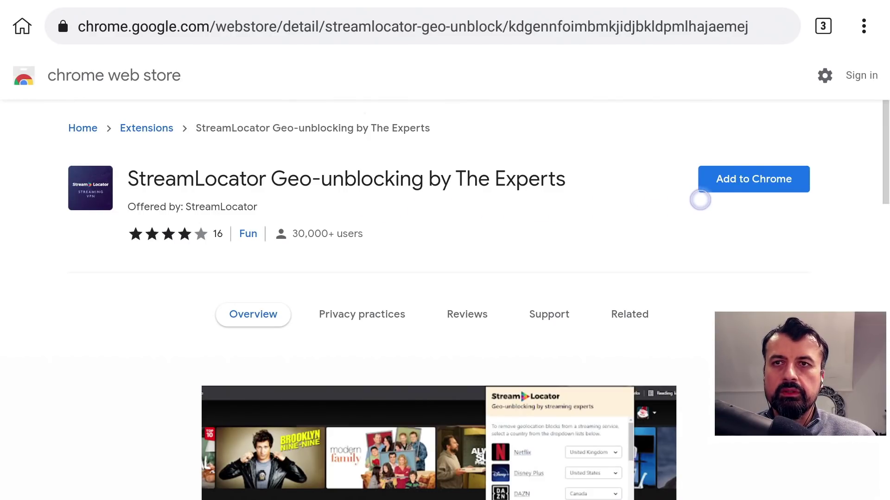
Add StreamLocator with Add to Chrome and confirm the installation with OK
{"action": "left_click", "coordinate": [711, 188]}
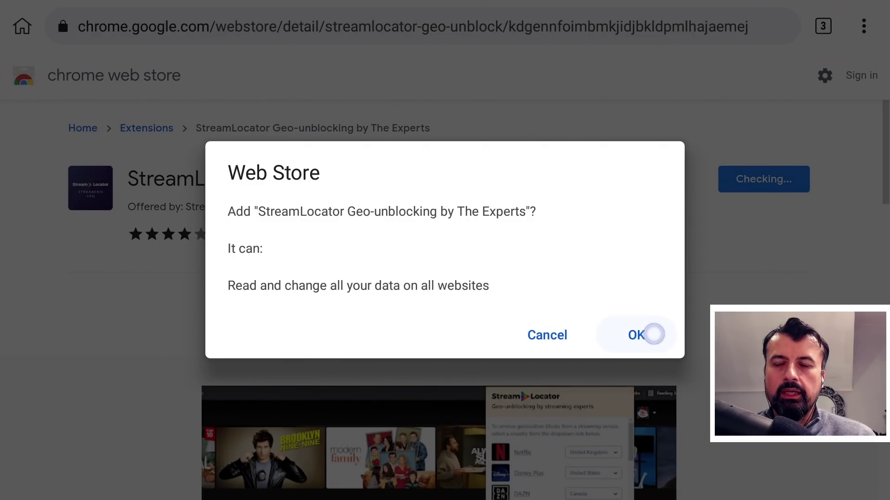
{"action": "left_click", "coordinate": [653, 335]}
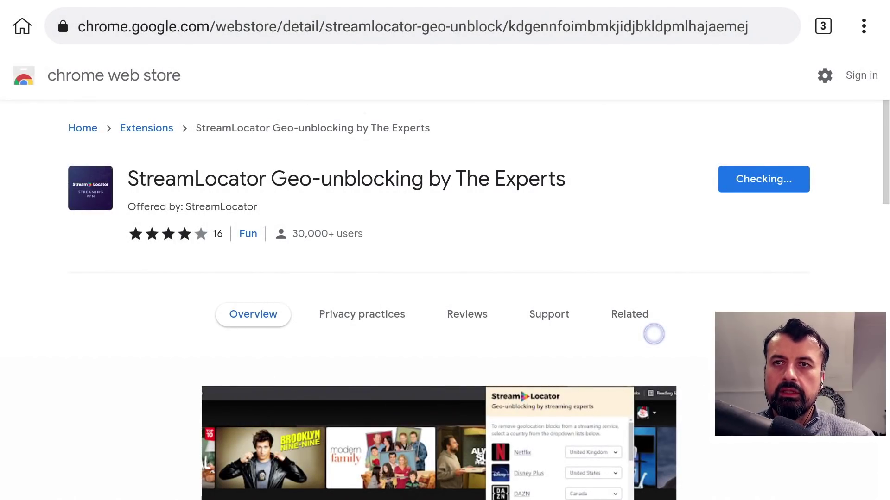
{"action": "left_click", "coordinate": [654, 334]}
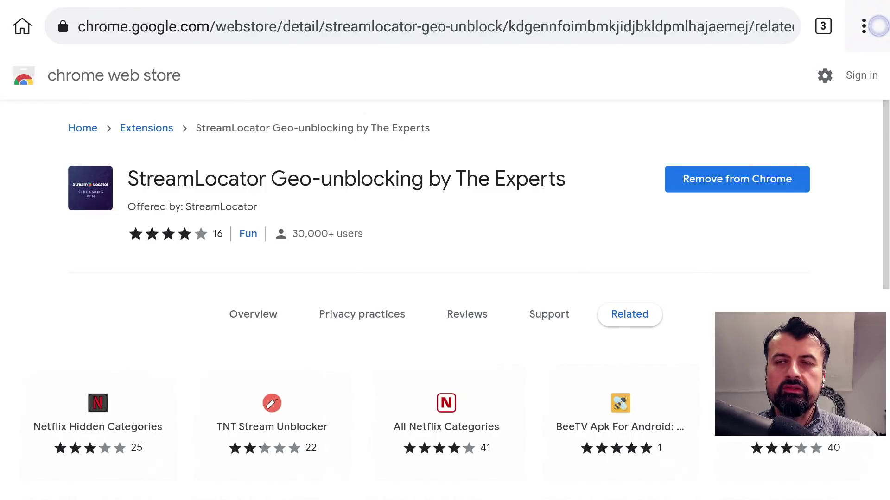
{"action": "left_click", "coordinate": [865, 26]}
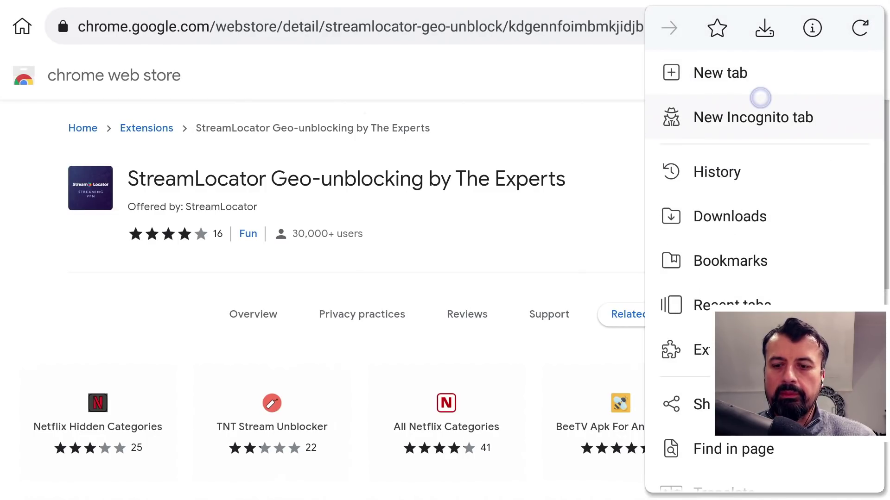
Scroll to the bottom of the main menu and select the StreamLocator Geo-unblocking entry
{"action": "scroll", "coordinate": [760, 98], "scroll_direction": "down", "scroll_amount": 5}
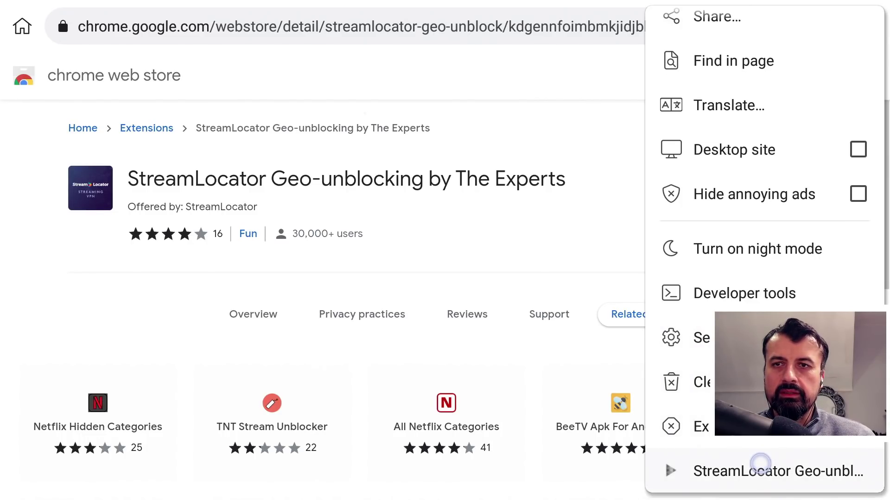
{"action": "left_click", "coordinate": [760, 463]}
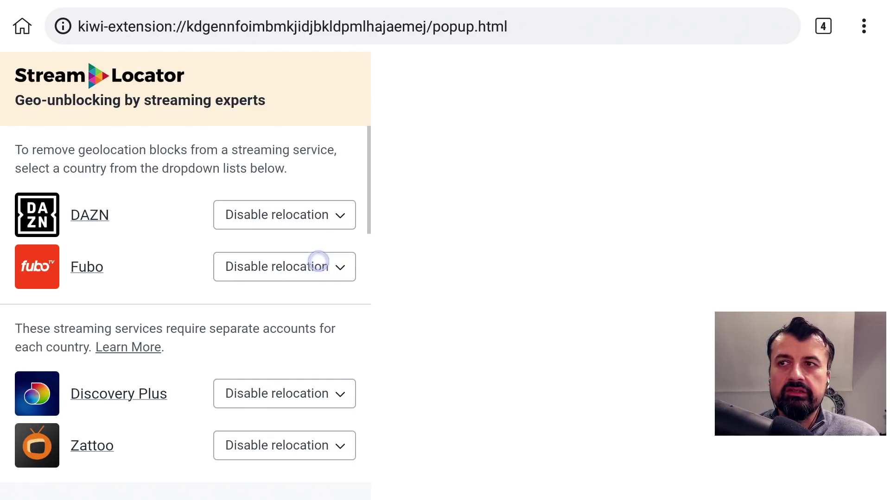
Set DAZN's relocation country to Germany in StreamLocator and open the DAZN site
{"action": "mouse_move", "coordinate": [314, 262]}
{"action": "left_mouse_down"}
{"action": "mouse_move", "coordinate": [293, 262]}
{"action": "mouse_move", "coordinate": [290, 225]}
{"action": "mouse_move", "coordinate": [151, 223]}
{"action": "mouse_move", "coordinate": [200, 225]}
{"action": "left_mouse_up"}
{"action": "left_click", "coordinate": [314, 222]}
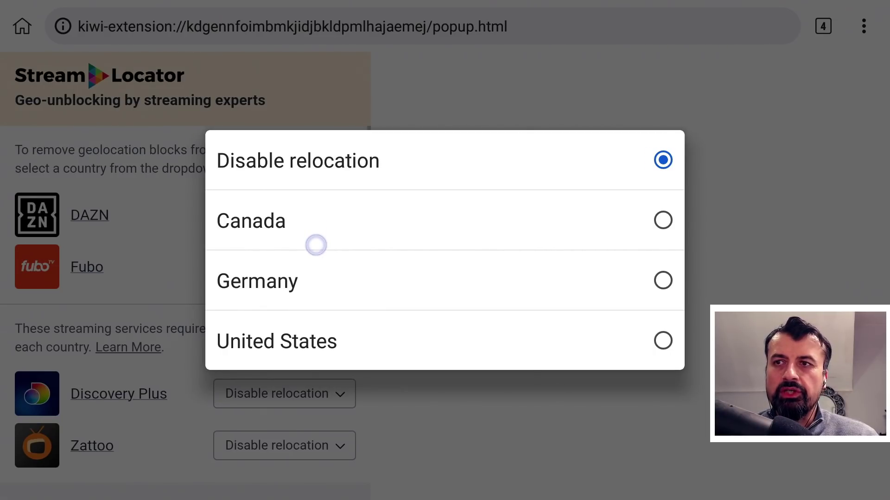
{"action": "left_click", "coordinate": [316, 273]}
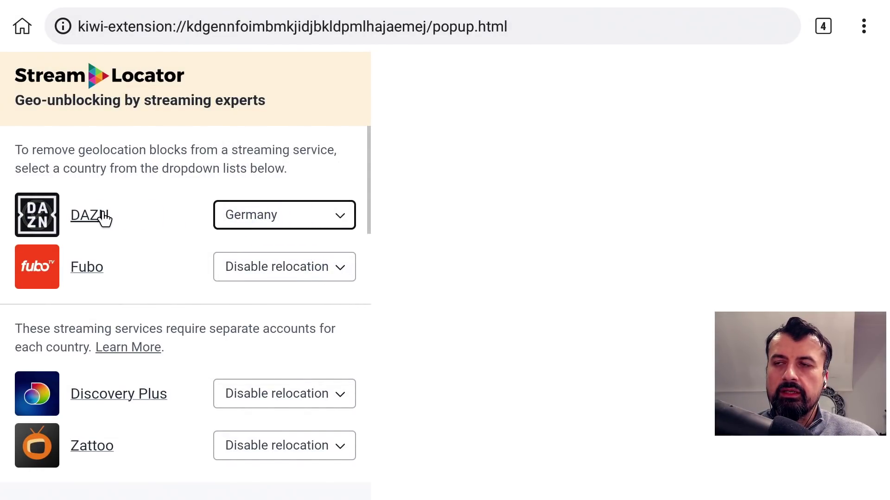
{"action": "left_click", "coordinate": [56, 215]}
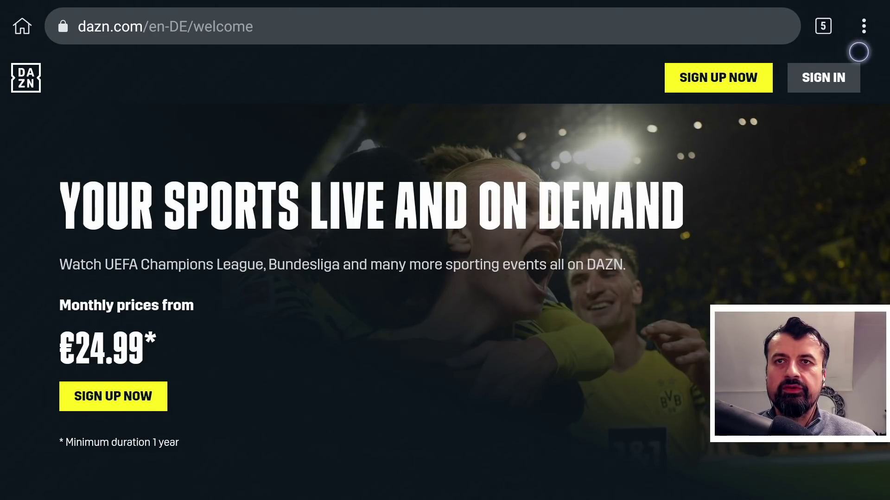
Bring up Kiwi Browser's tab overview once dazn.com/en-DE has loaded
{"action": "left_click", "coordinate": [823, 27]}
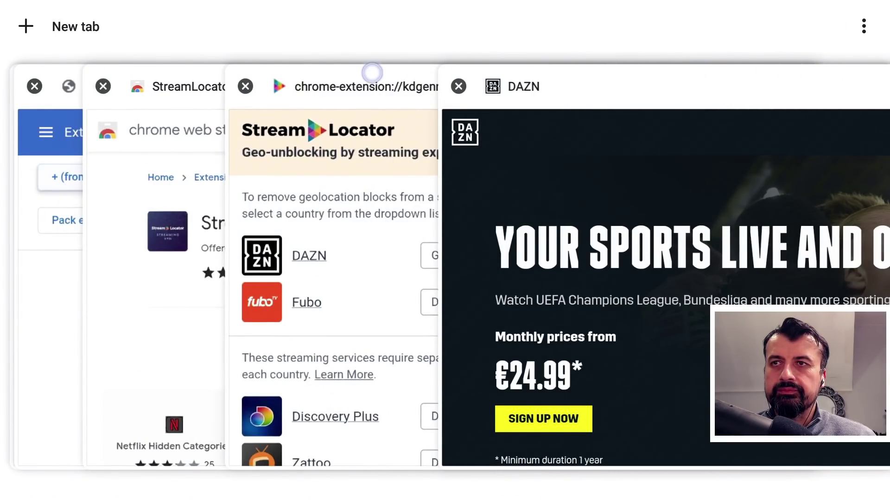
Return to the StreamLocator tab and launch The CW from its service grid
{"action": "left_click", "coordinate": [371, 73]}
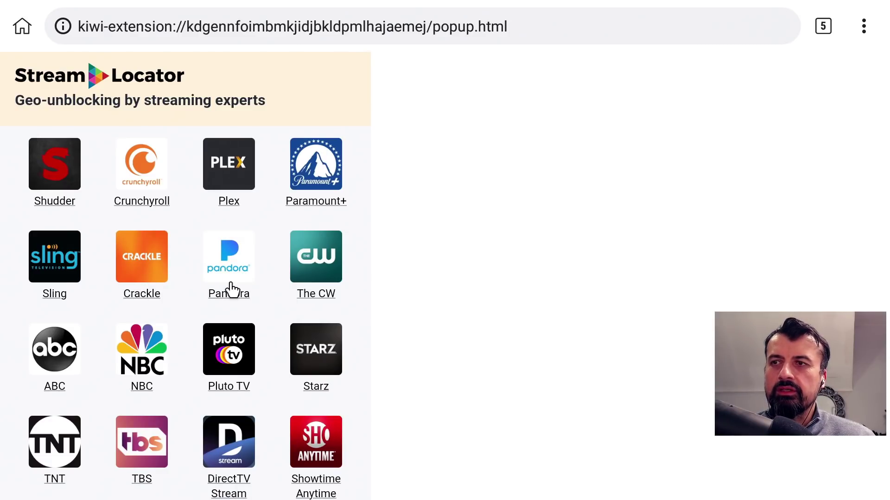
{"action": "left_click", "coordinate": [337, 280]}
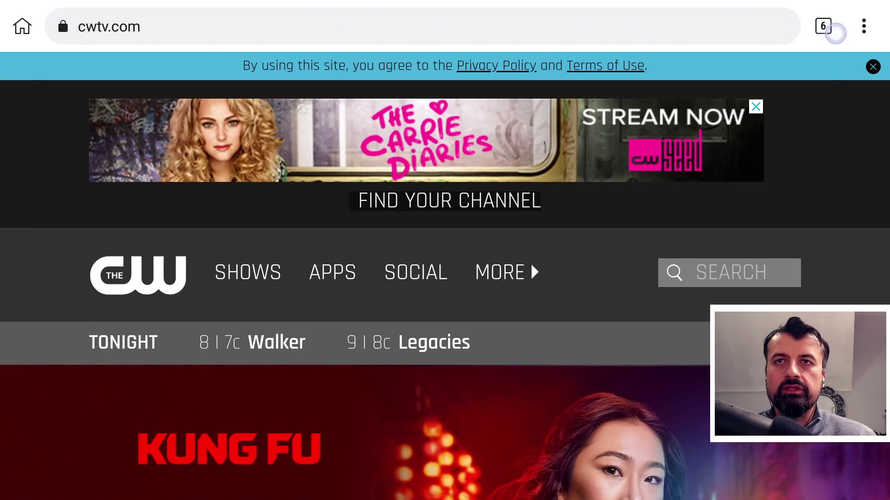
Switch cwtv.com to the Desktop site layout from the browser menu
{"action": "left_click", "coordinate": [865, 32]}
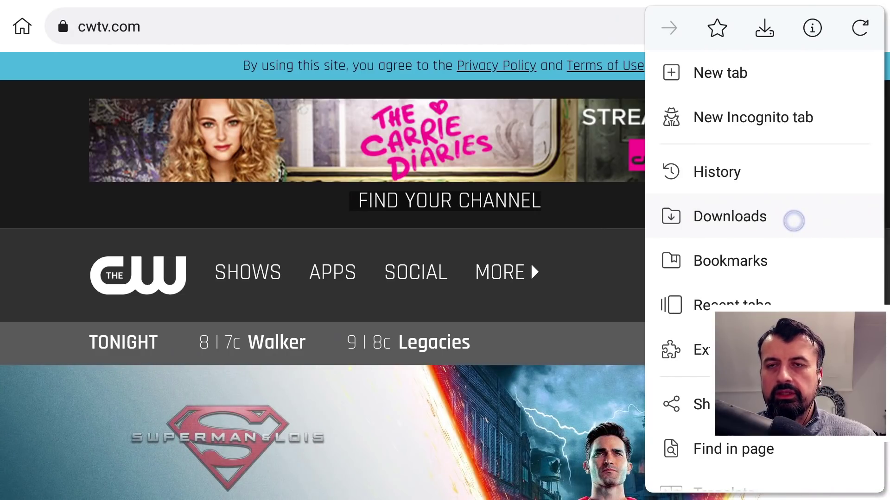
{"action": "scroll", "coordinate": [793, 220], "scroll_direction": "down", "scroll_amount": 5}
{"action": "scroll", "coordinate": [793, 221], "scroll_direction": "down", "scroll_amount": 2}
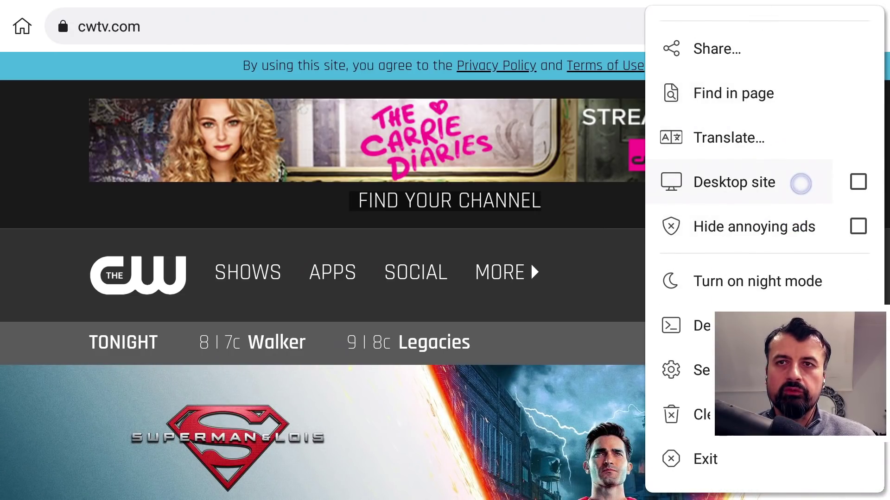
{"action": "left_click", "coordinate": [852, 183]}
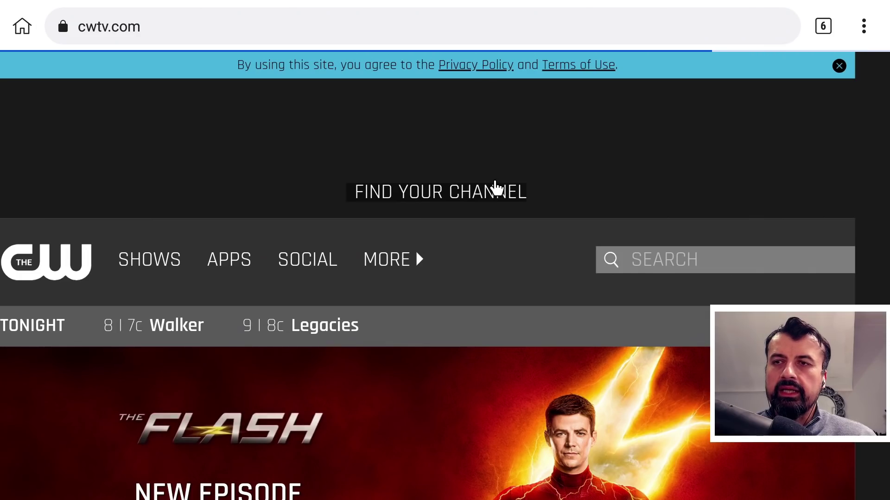
Open the Superman & Lois episode from the Trending Now row
{"action": "scroll", "coordinate": [469, 189], "scroll_direction": "down", "scroll_amount": 1}
{"action": "scroll", "coordinate": [469, 188], "scroll_direction": "down", "scroll_amount": 9}
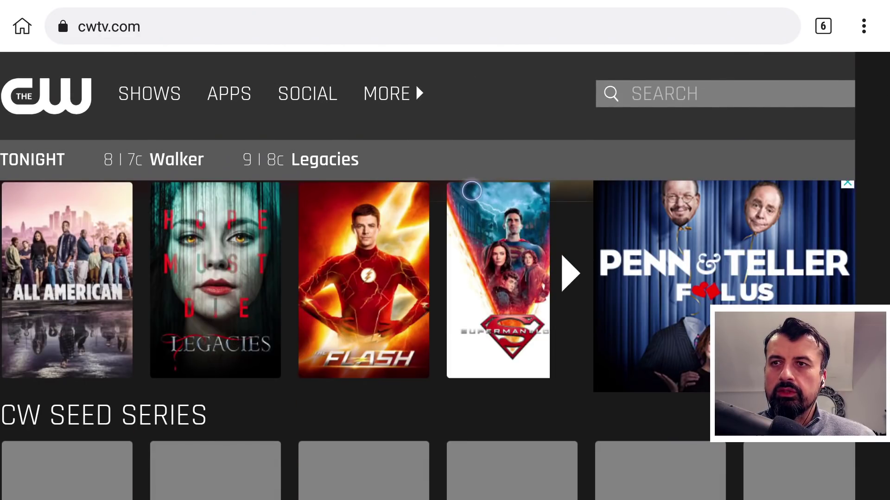
{"action": "left_click", "coordinate": [471, 237]}
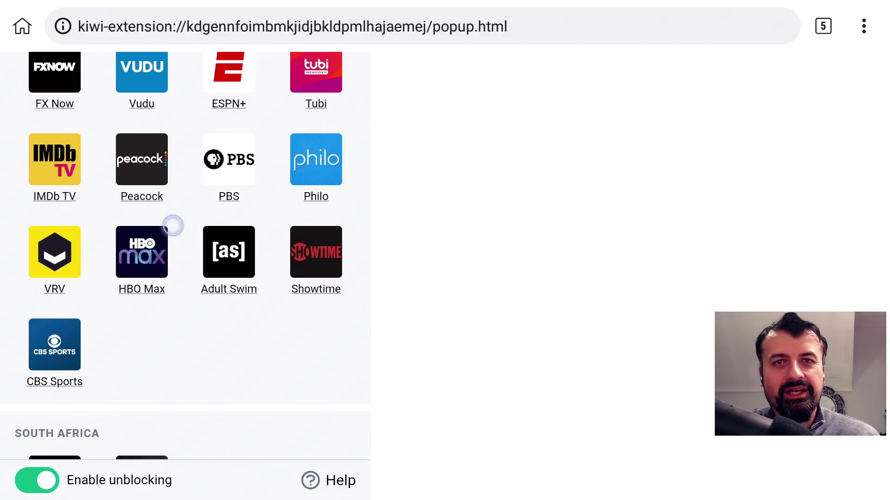
{"action": "scroll", "coordinate": [173, 226], "scroll_direction": "up", "scroll_amount": 10}
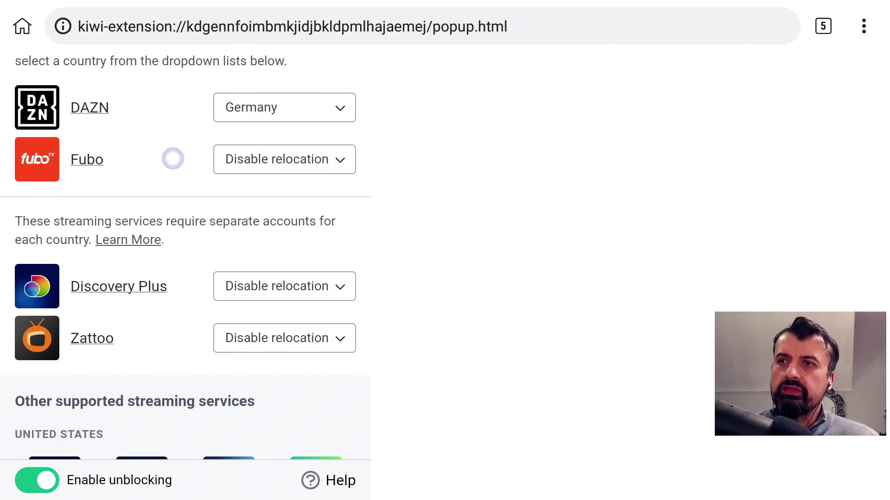
{"action": "scroll", "coordinate": [173, 159], "scroll_direction": "down", "scroll_amount": 8}
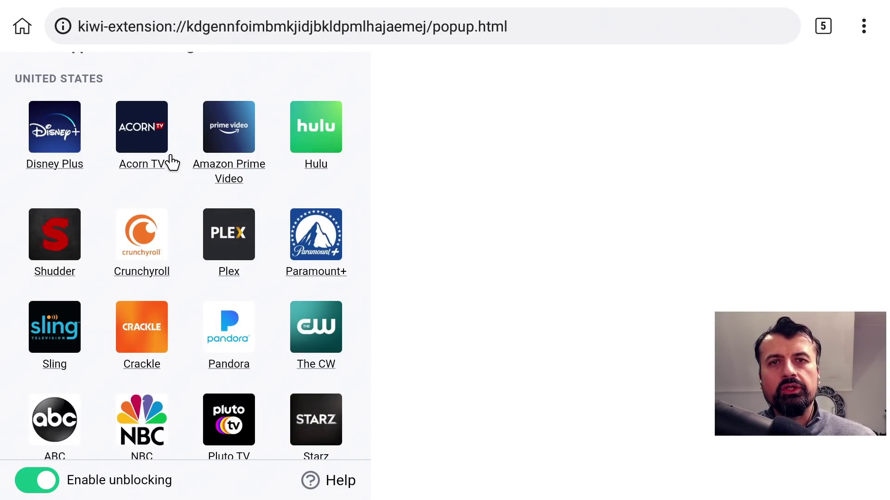
{"action": "scroll", "coordinate": [172, 162], "scroll_direction": "down", "scroll_amount": 2}
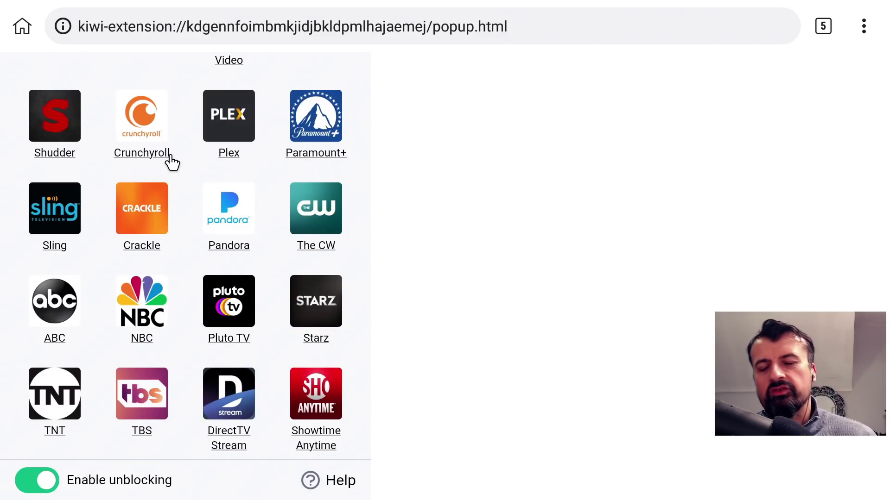